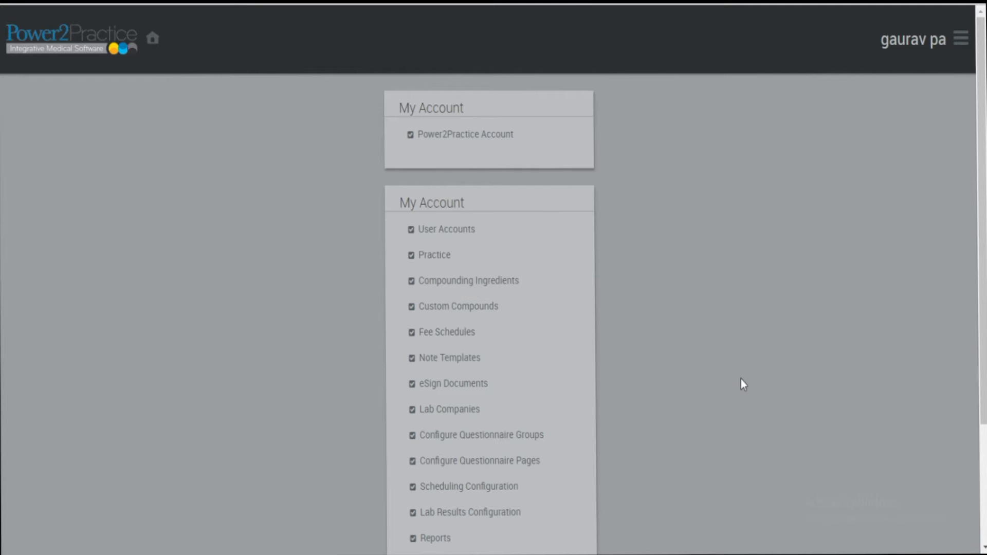
Start a new e-sign document from the eSign Documents list
click(470, 388)
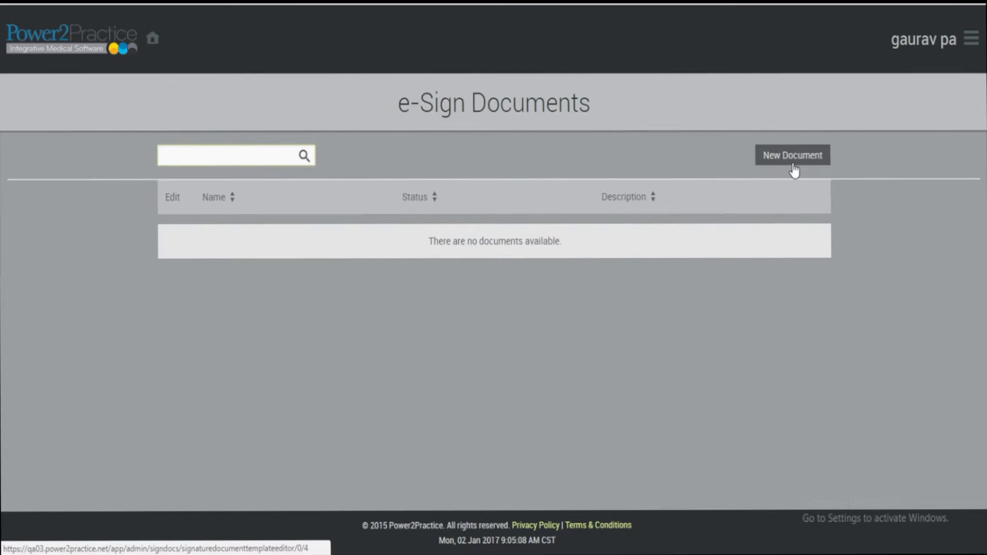
click(794, 169)
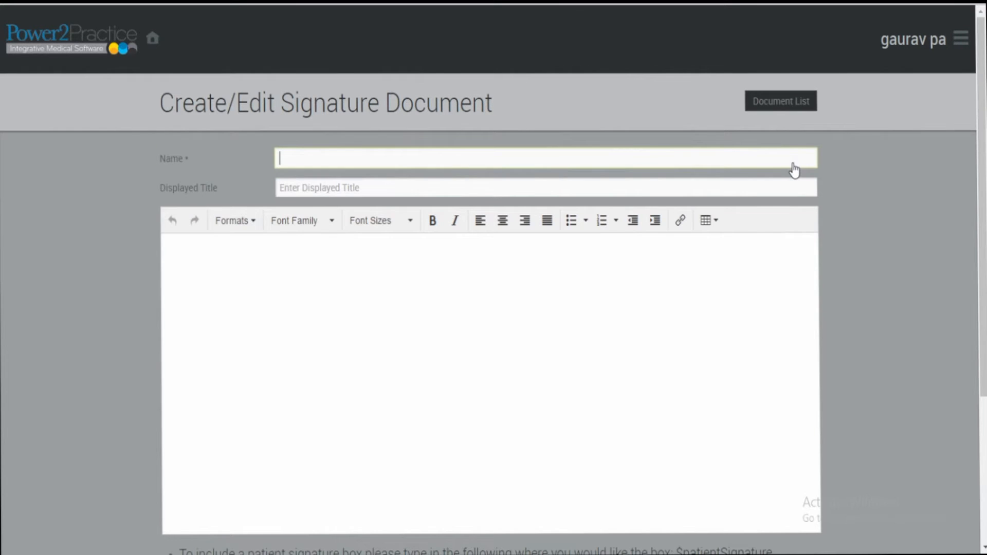
text(Pellet Insertion Consent Form)
Paste the full pellet insertion consent text into the document body
key(Tab)
key(Tab)
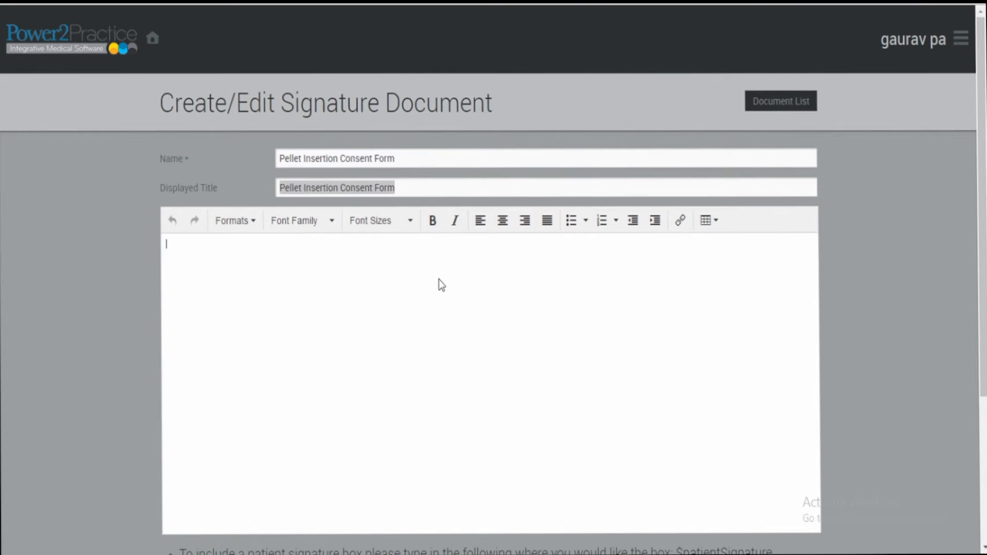
key(ctrl+v)
scroll(983, 371, down, 1)
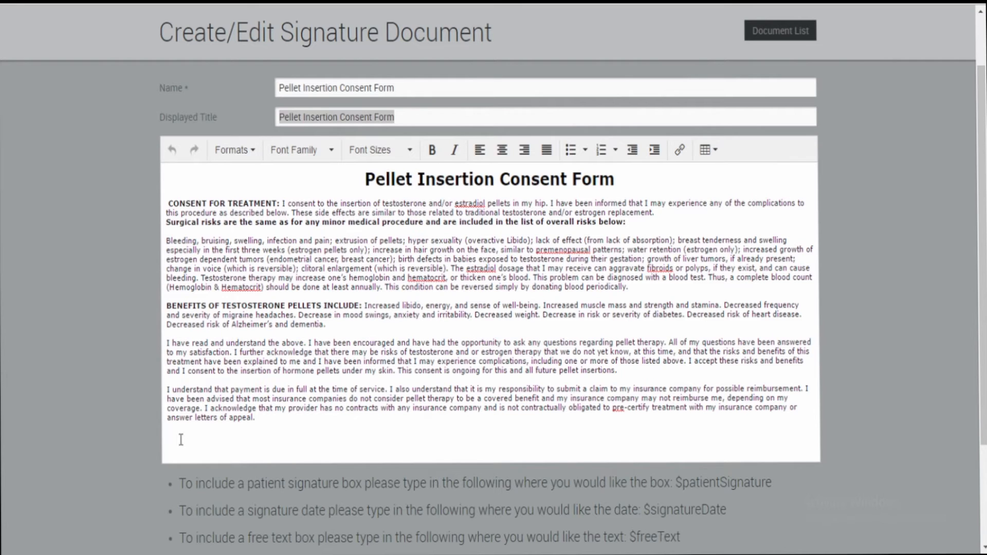
text(Patient Name: $freeText)
scroll(259, 429, down, 1)
text(Patient Signature: $patientSignature      Signature Date: $signatureDate)
scroll(984, 323, down, 1)
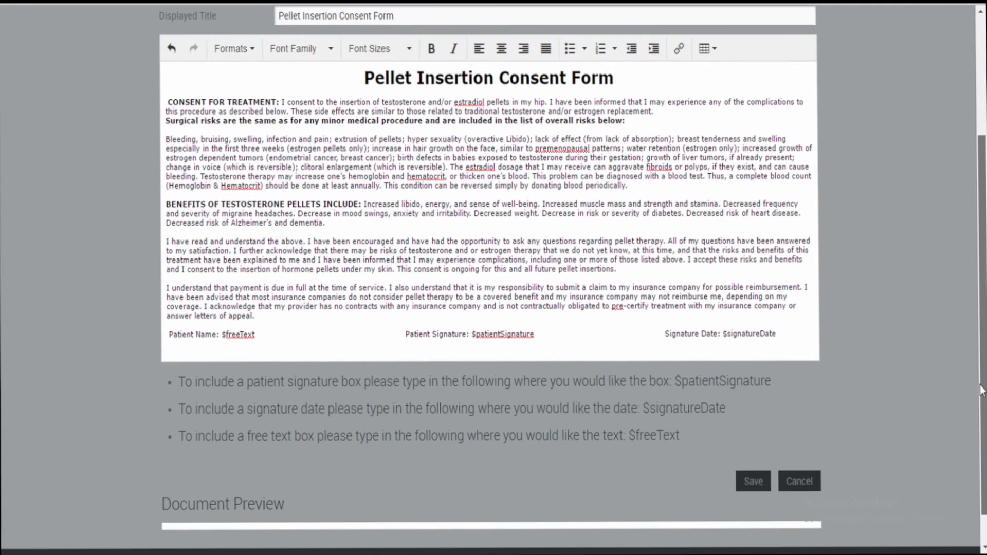
Save the consent form so its preview renders name, signature and date
click(753, 480)
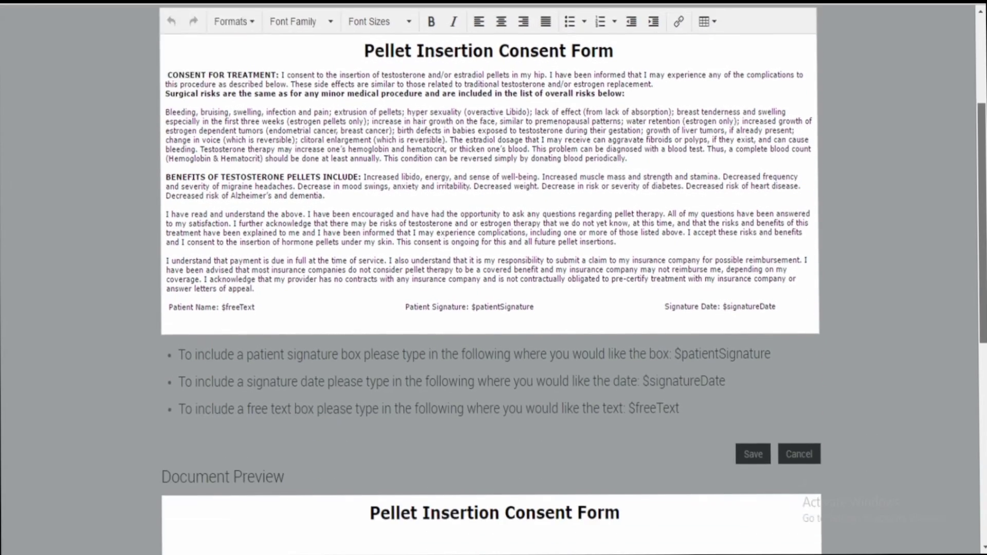
drag(985, 227, 984, 517)
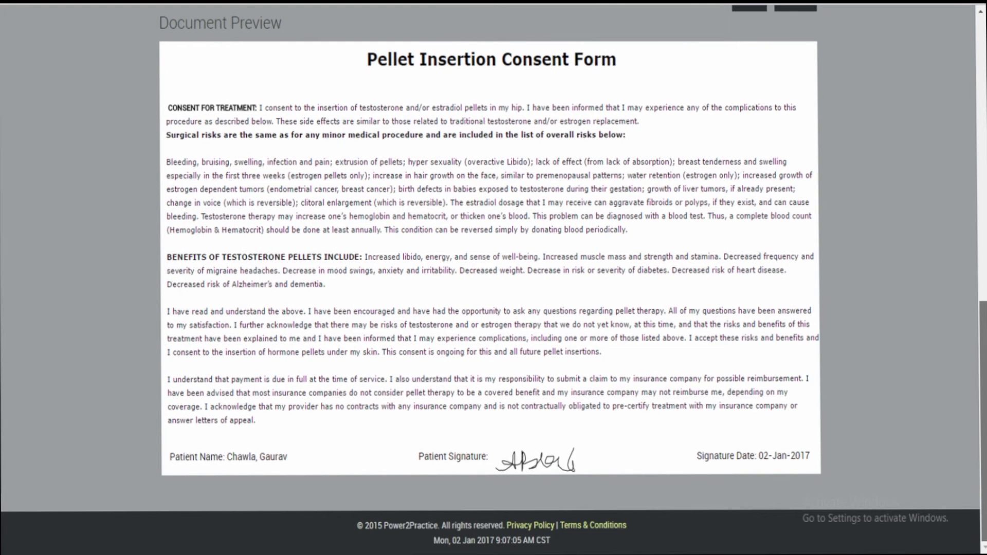